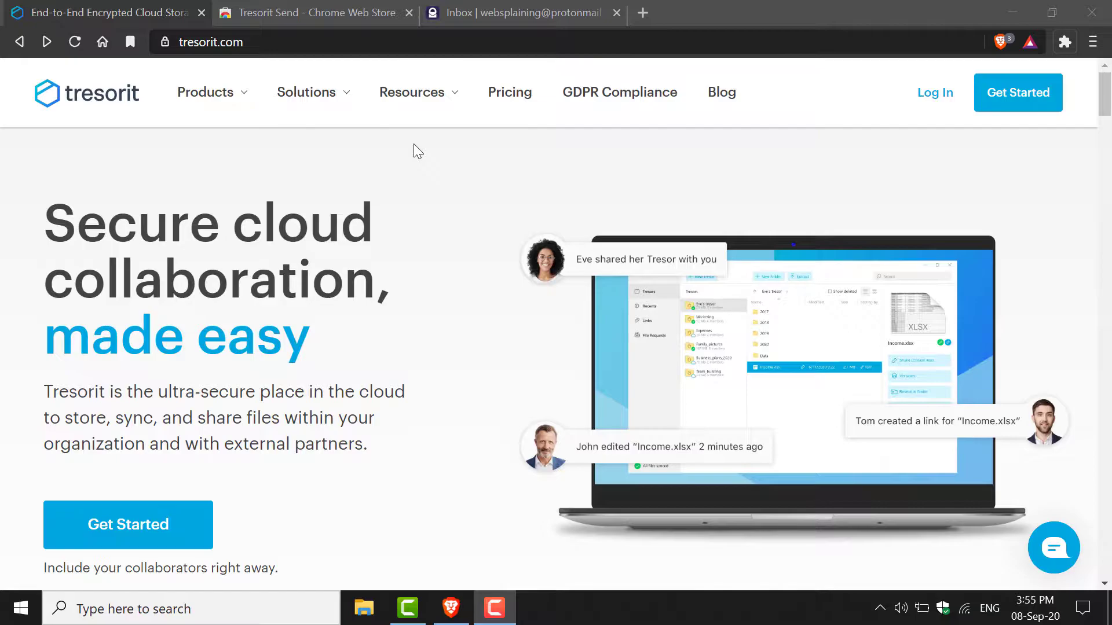
- Check the Tresorit site address, then open the pricing page and view the individual plans
{"action": "left_click", "coordinate": [431, 45]}
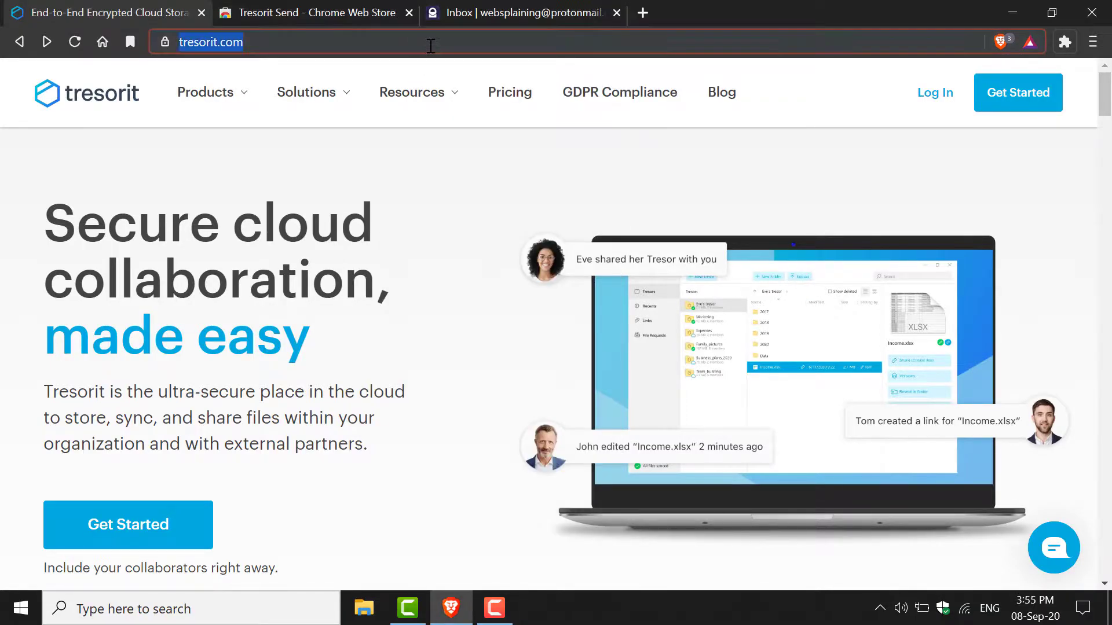
{"action": "left_click", "coordinate": [432, 46]}
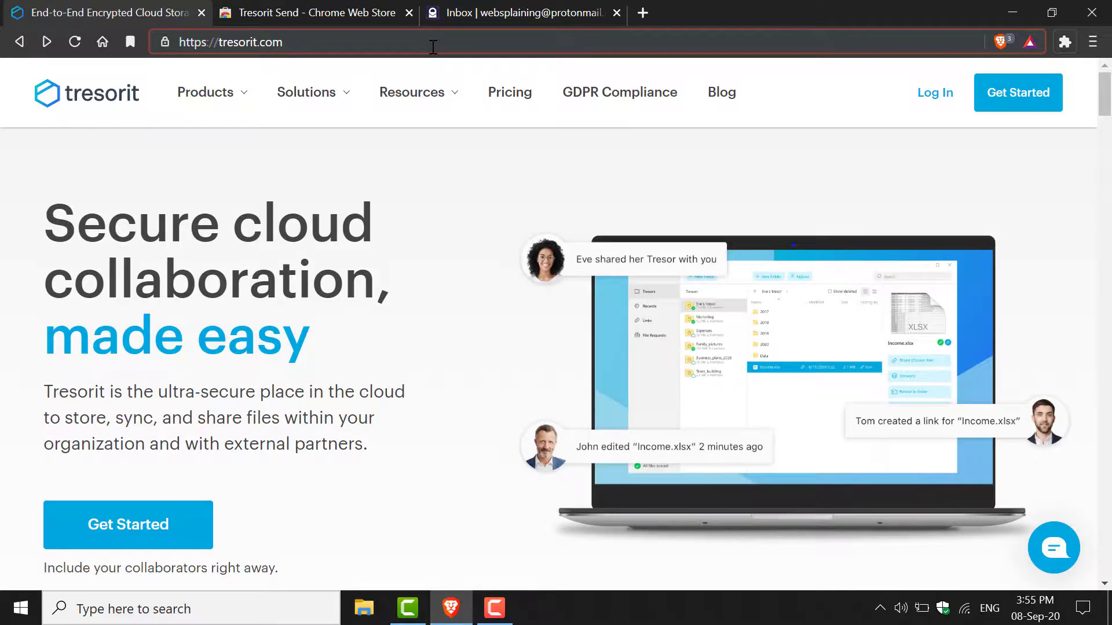
{"action": "left_click", "coordinate": [204, 547]}
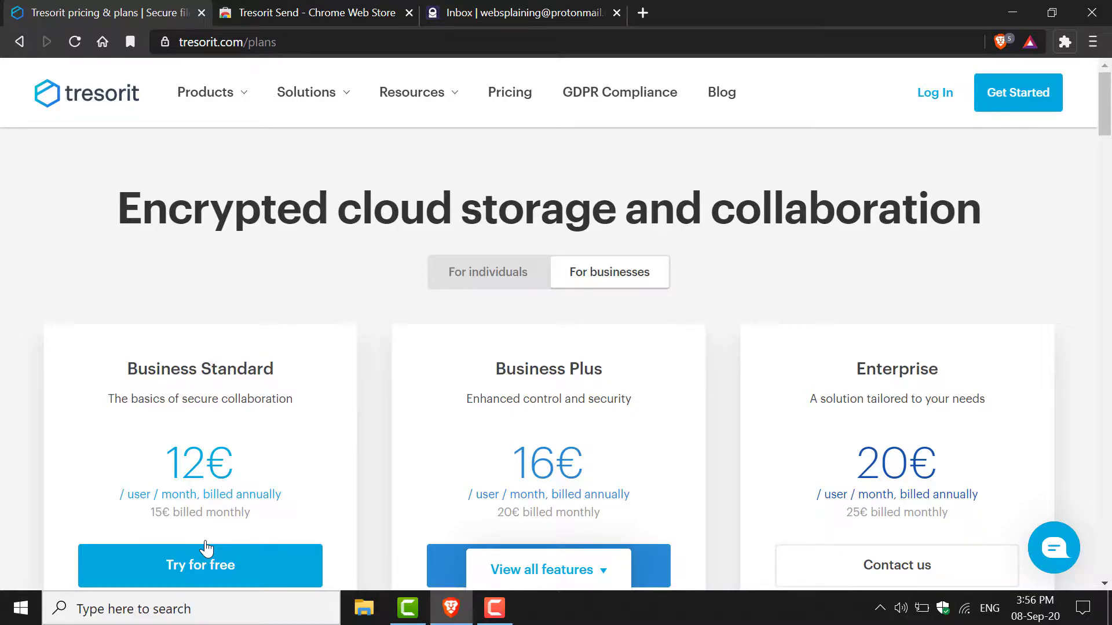
{"action": "left_click", "coordinate": [514, 281]}
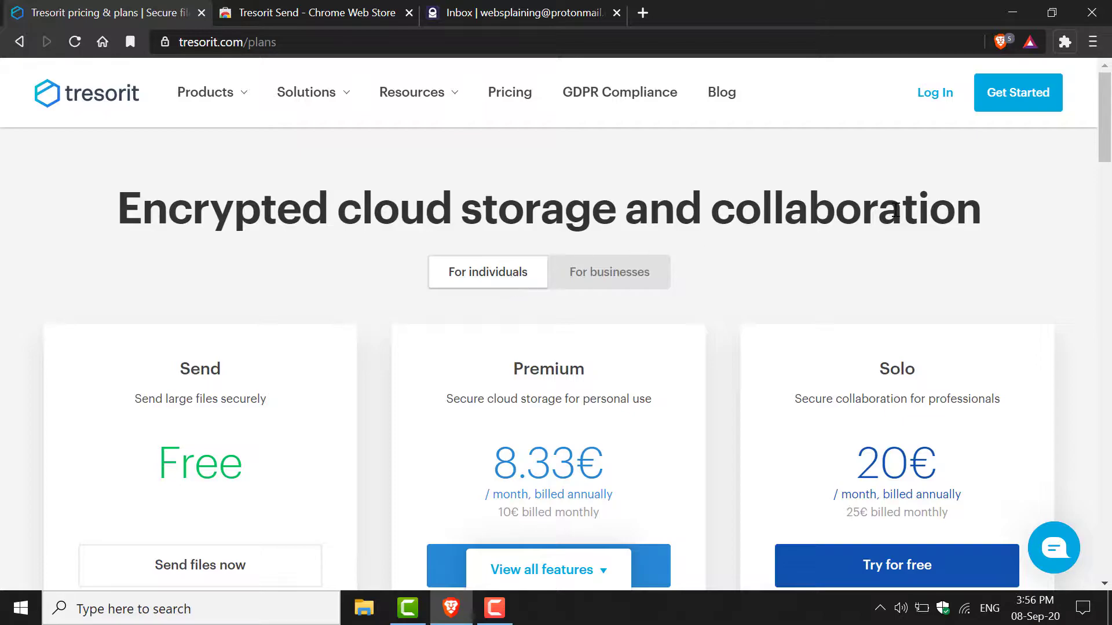
{"action": "left_click_drag", "start_coordinate": [1109, 123], "coordinate": [1109, 160]}
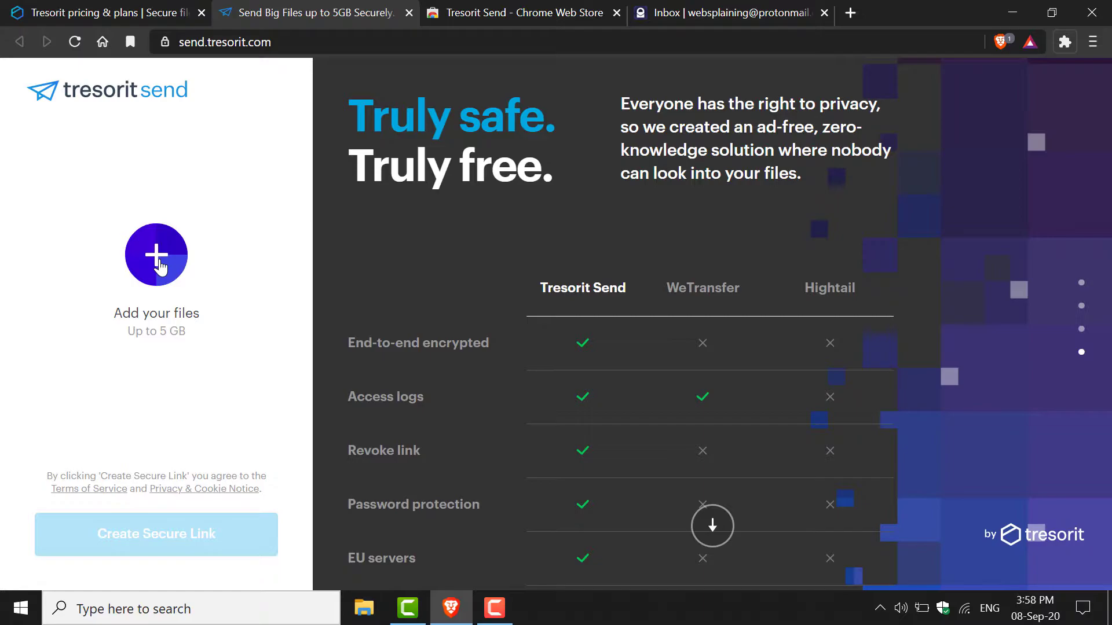
- Pick City Skyline.mkv from the desktop in the file picker and add it
{"action": "left_click", "coordinate": [160, 267]}
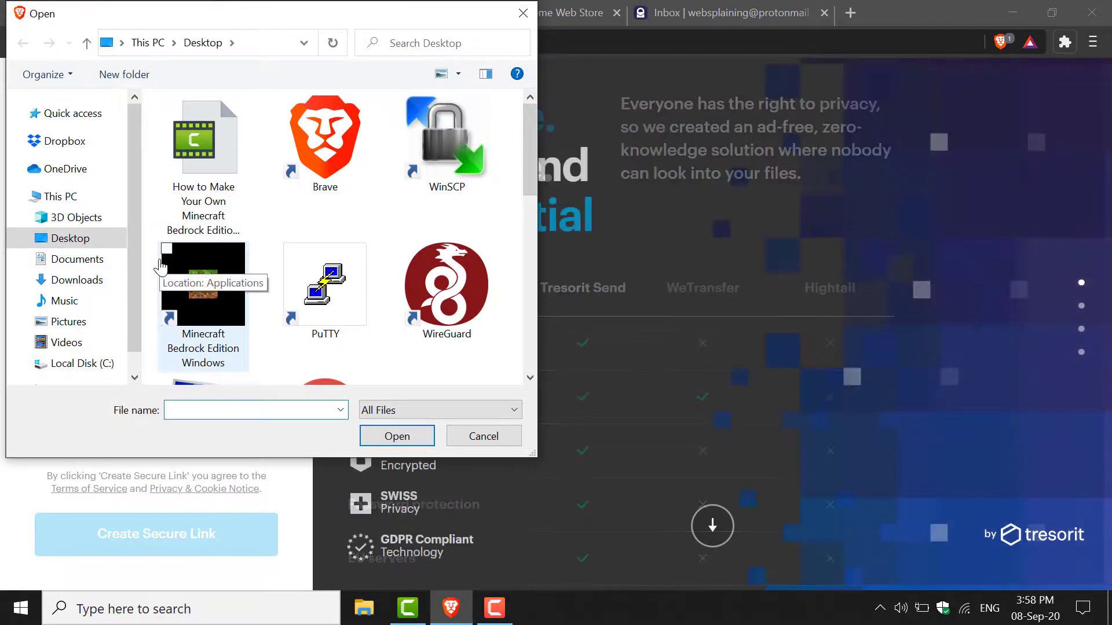
{"action": "left_click_drag", "start_coordinate": [325, 15], "coordinate": [594, 28]}
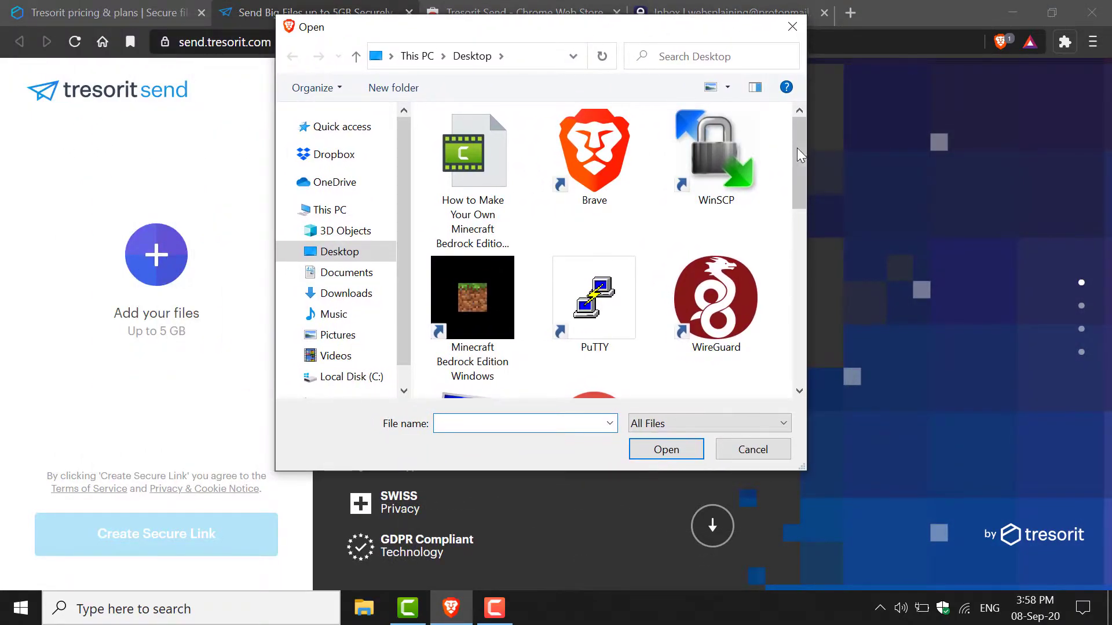
{"action": "left_click_drag", "start_coordinate": [797, 148], "coordinate": [801, 210]}
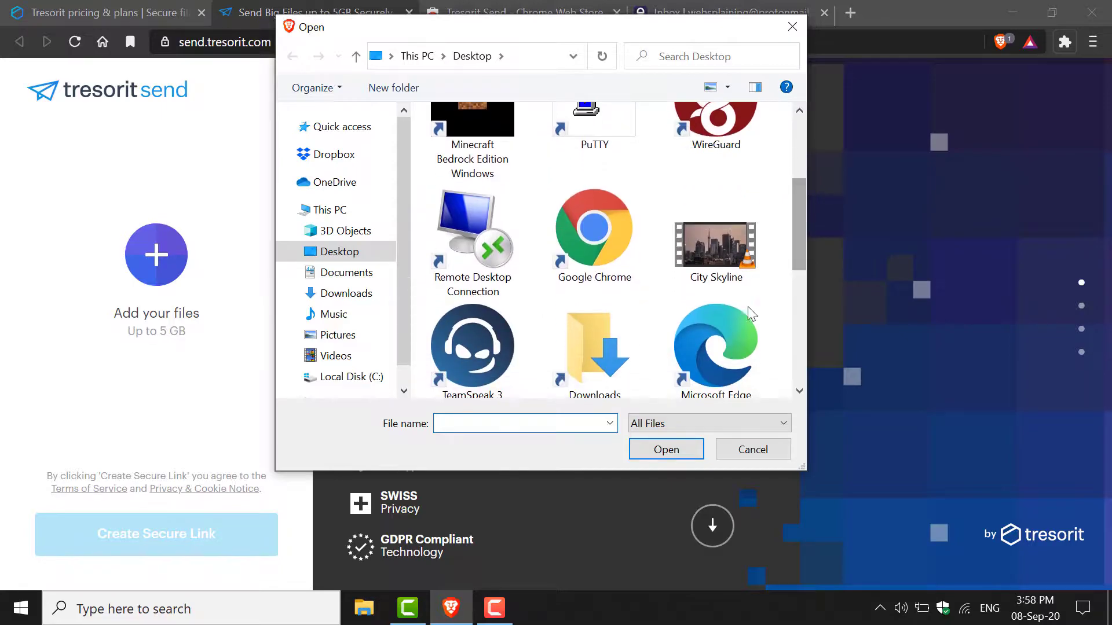
{"action": "left_click", "coordinate": [723, 272]}
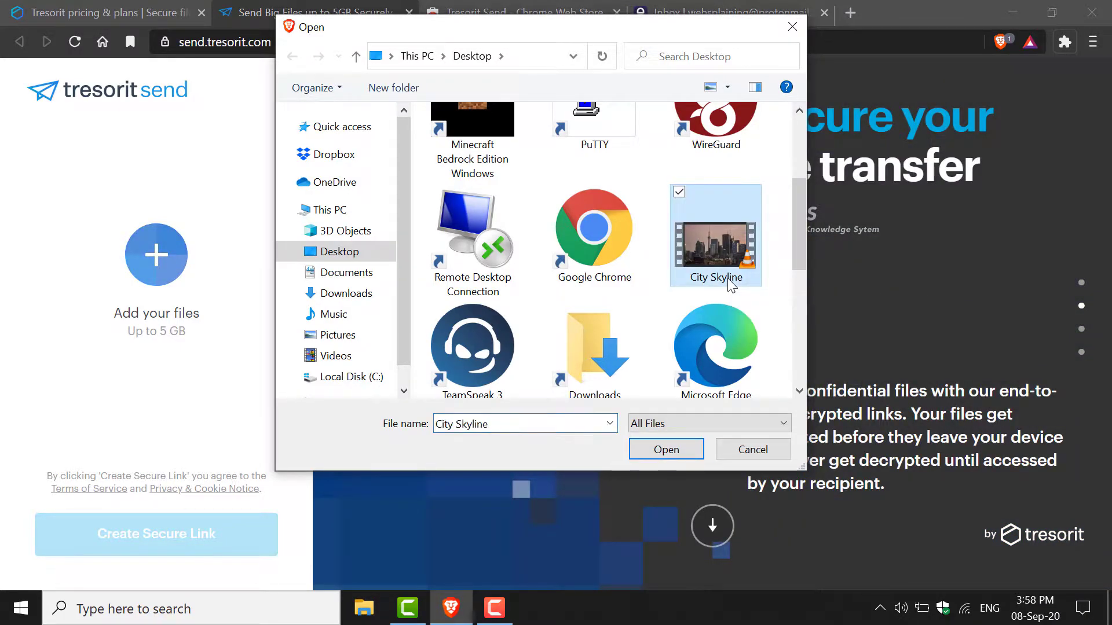
{"action": "left_click", "coordinate": [668, 450]}
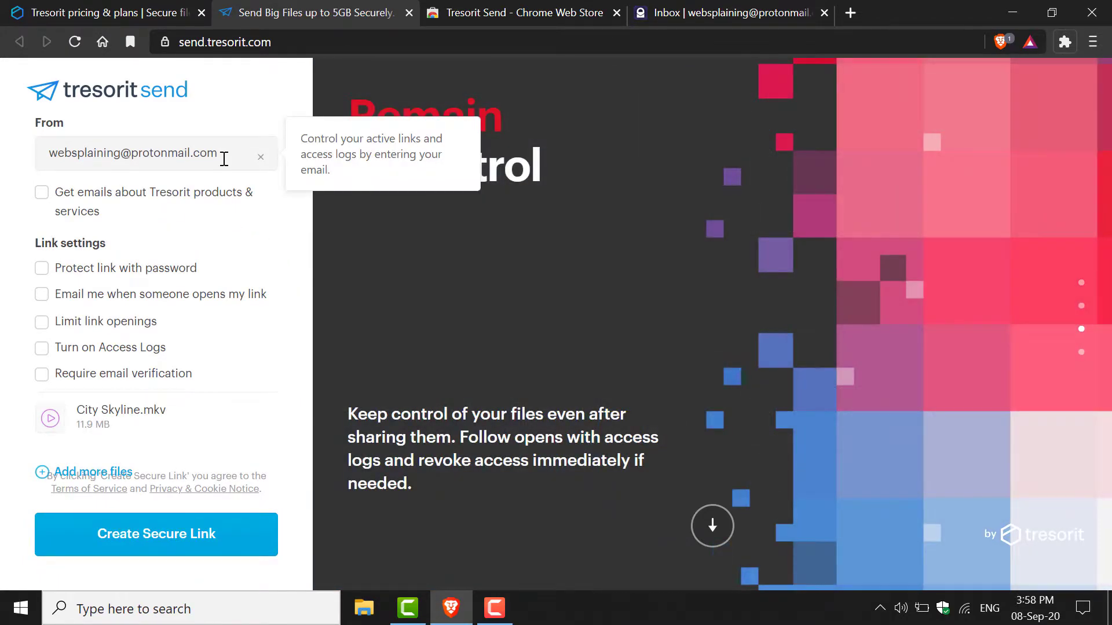
- Fill in the sender's e-mail, set a link password, and turn on link-open e-mail notifications
{"action": "left_click", "coordinate": [224, 158]}
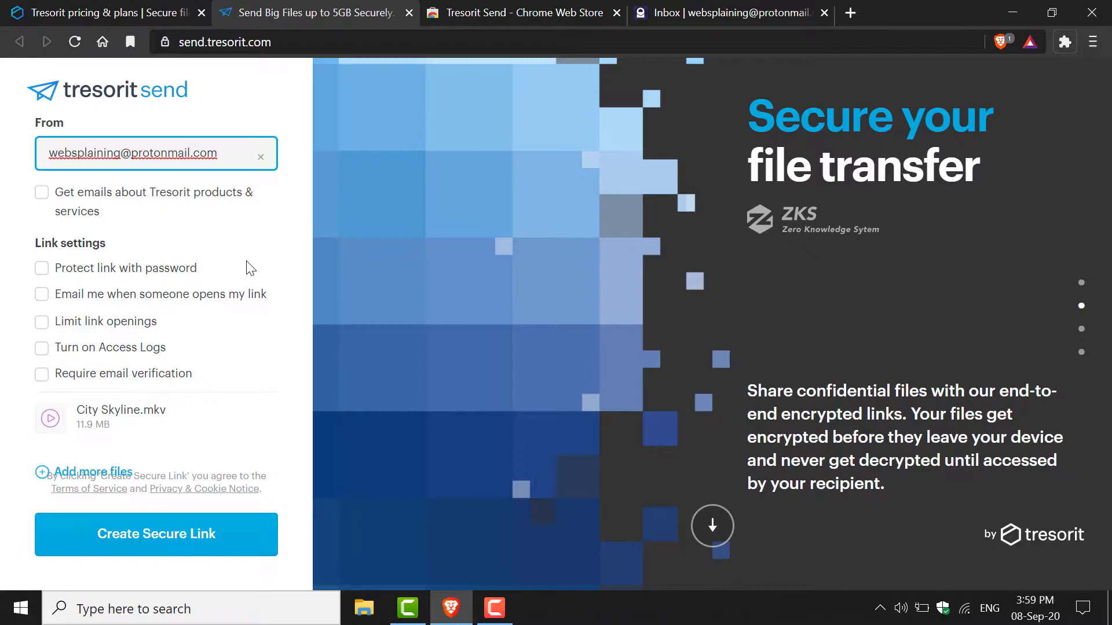
{"action": "left_click", "coordinate": [42, 270]}
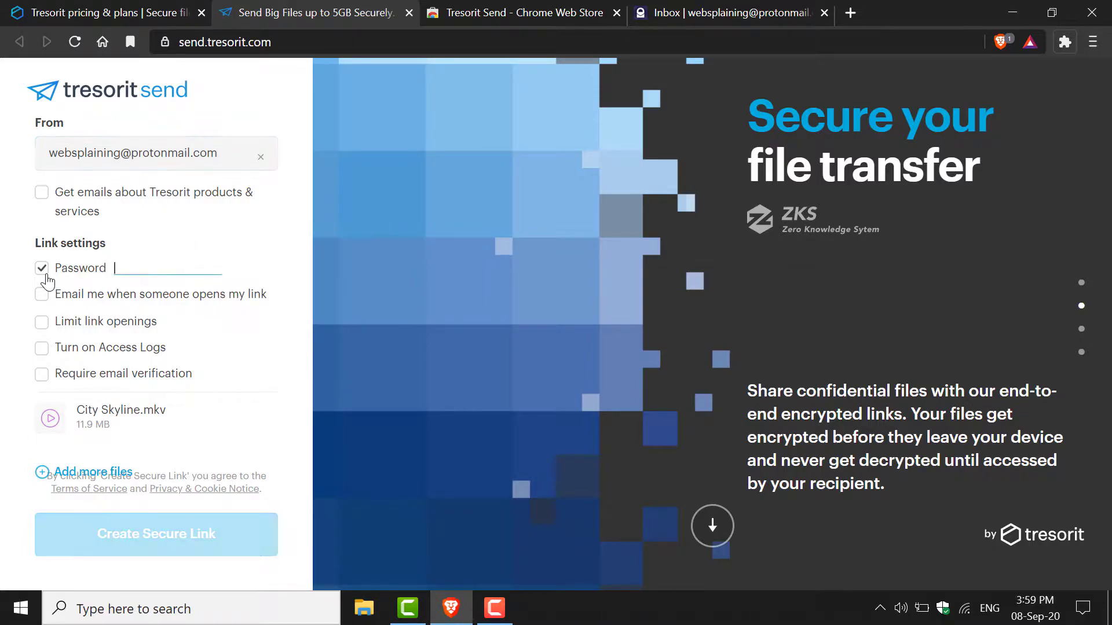
{"action": "type", "text": "********"}
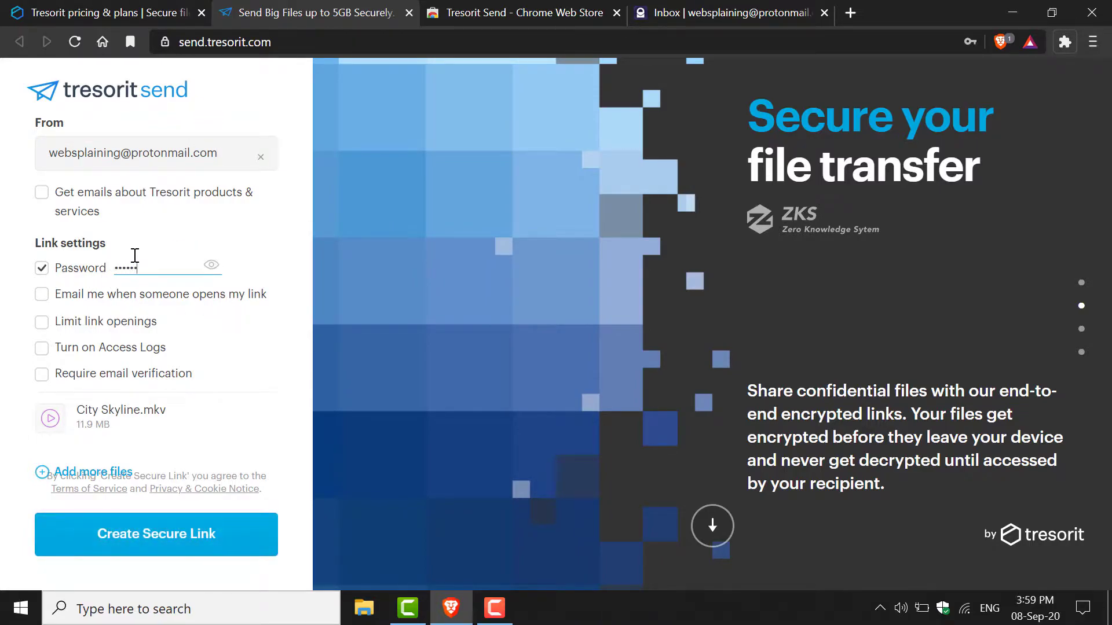
{"action": "type", "text": "*"}
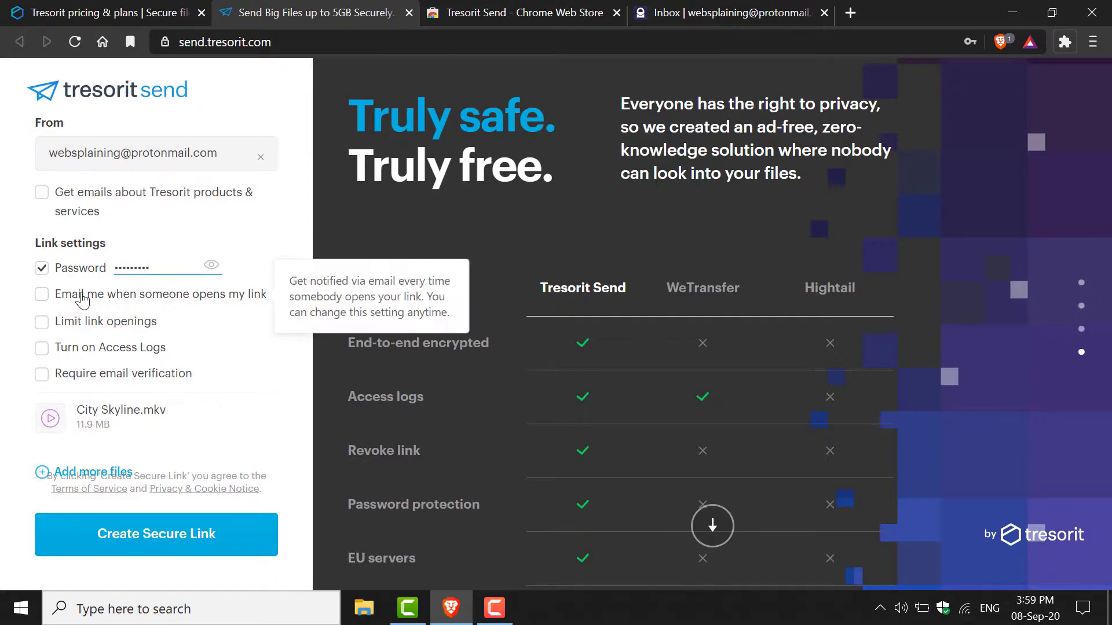
{"action": "left_click", "coordinate": [42, 295]}
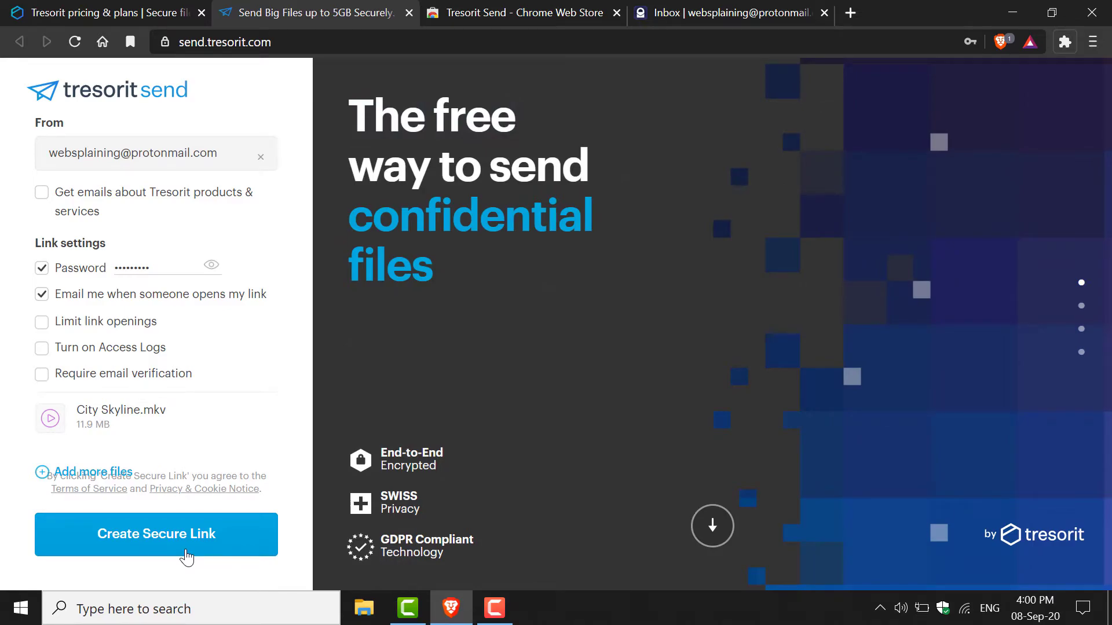
- Create the secure link for City Skyline.mkv, valid for 7 days or 10 opens
{"action": "left_click", "coordinate": [187, 558]}
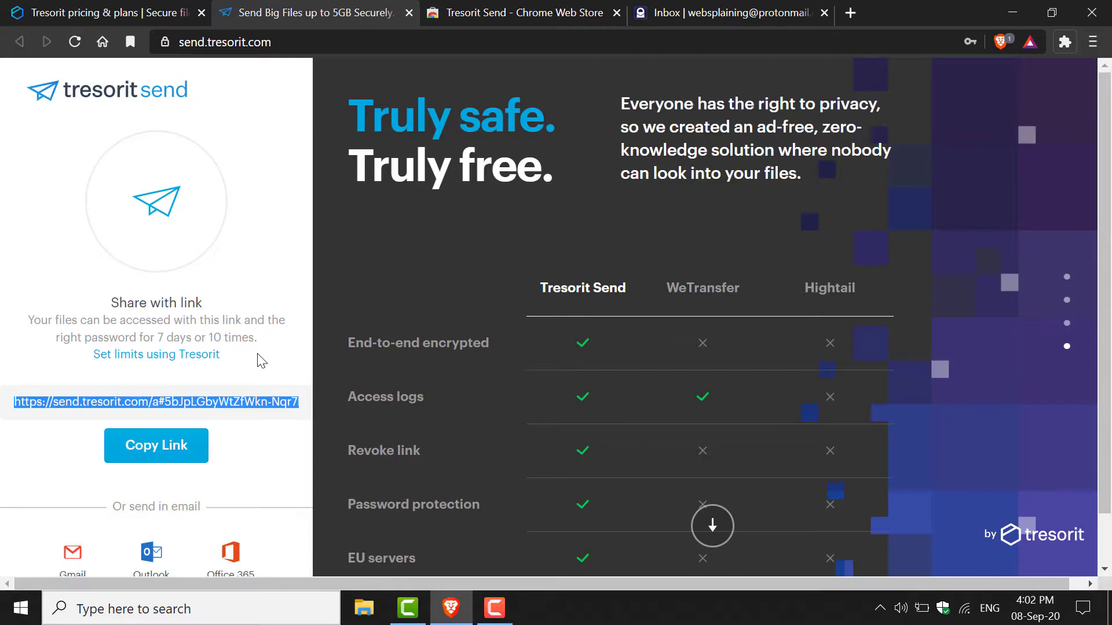
- Copy the City Skyline share link and go to the Tresorit Send Chrome Web Store tab
{"action": "scroll", "coordinate": [262, 360], "scroll_direction": "down", "scroll_amount": 1}
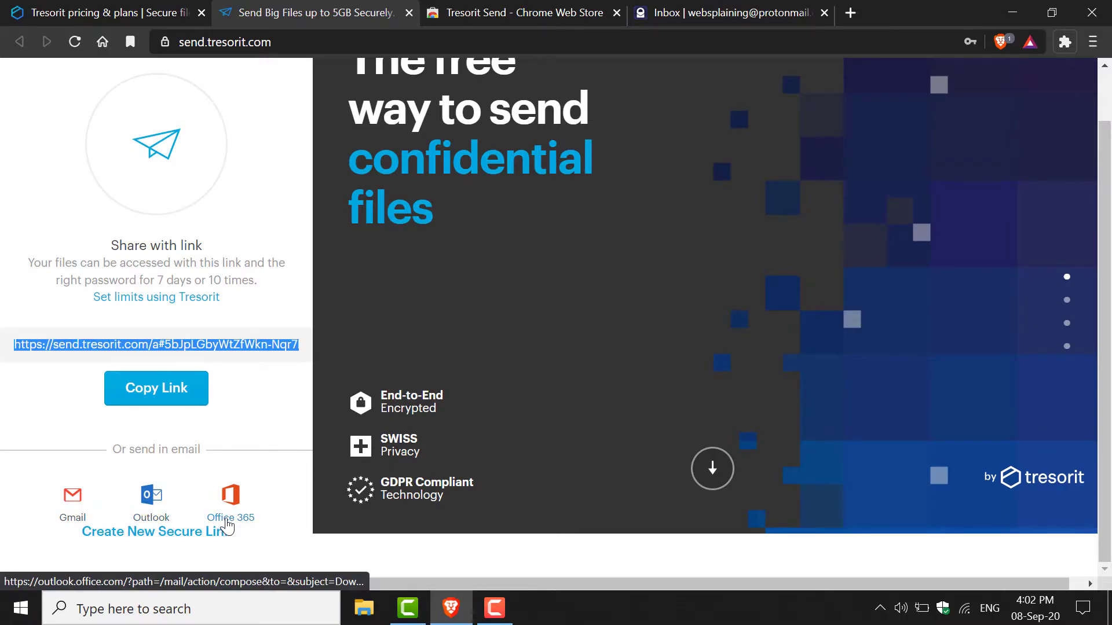
{"action": "left_click", "coordinate": [148, 389]}
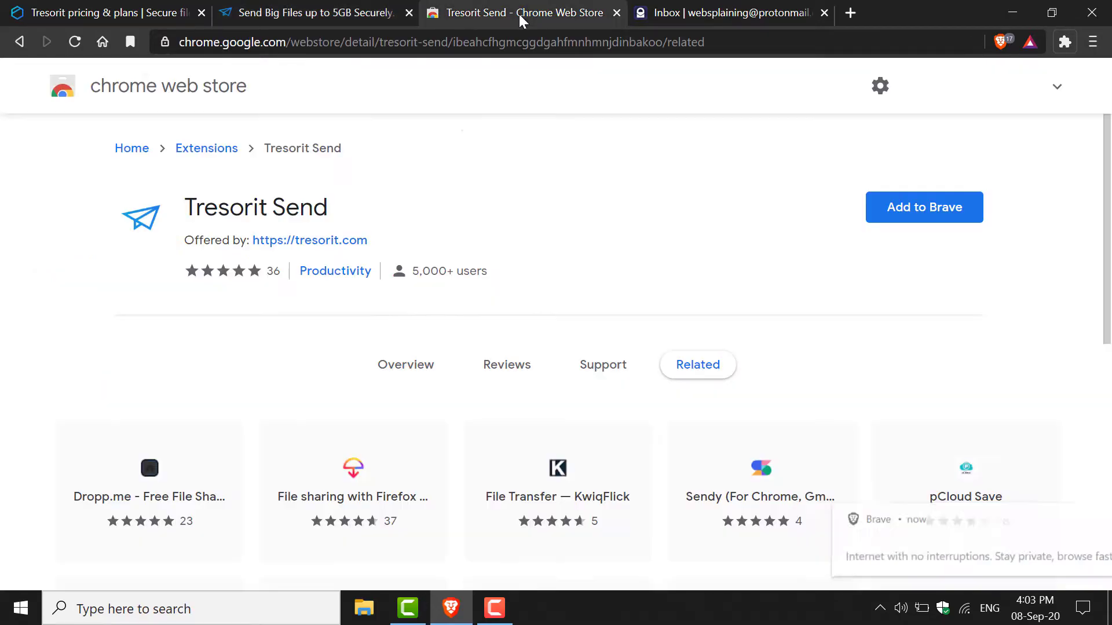
{"action": "left_click", "coordinate": [519, 14]}
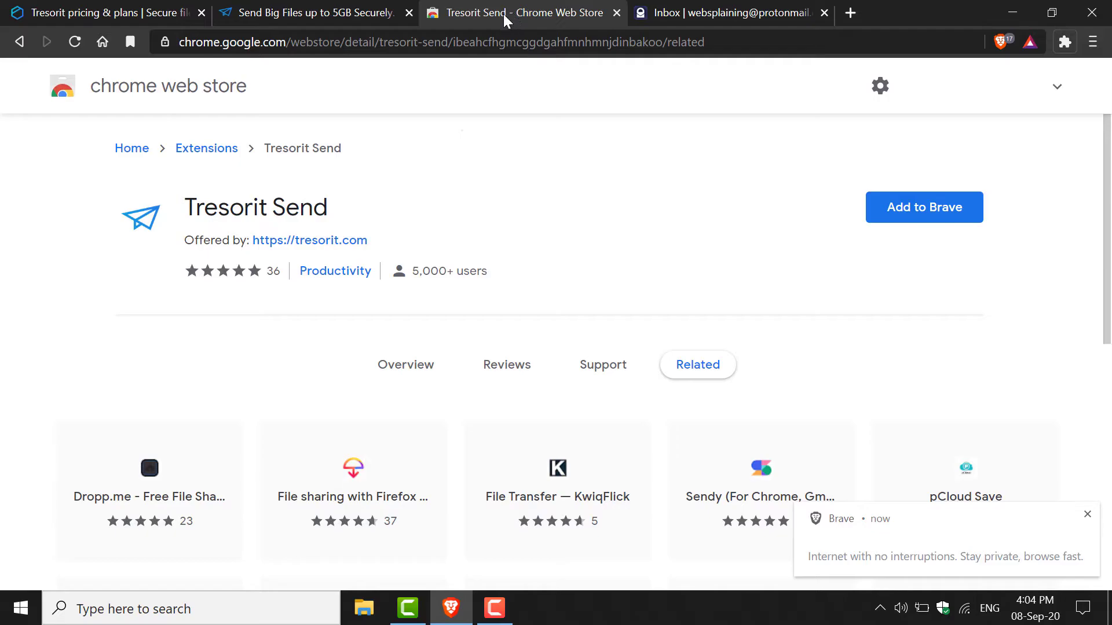
- Install the Tresorit Send extension in Brave from its Chrome Web Store listing
{"action": "left_click", "coordinate": [737, 36]}
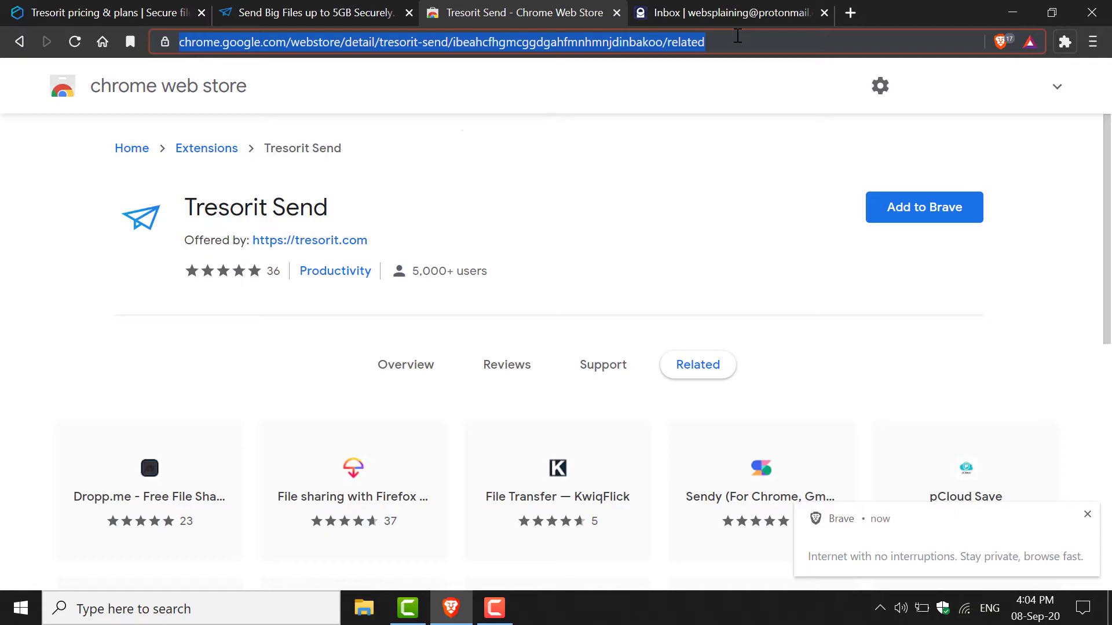
{"action": "left_click", "coordinate": [440, 252]}
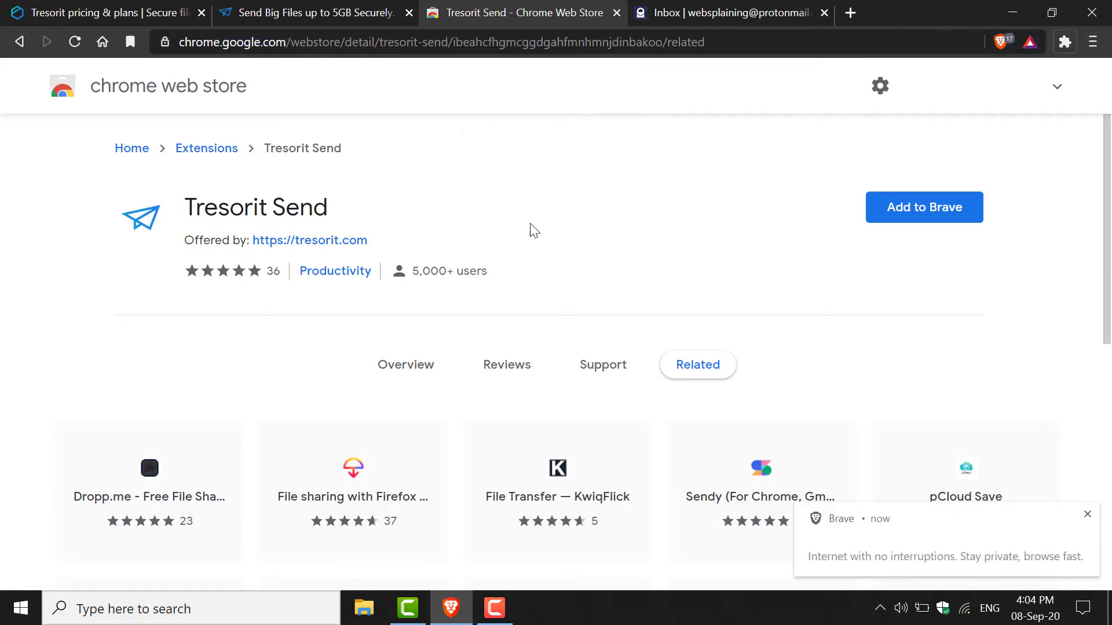
{"action": "left_click", "coordinate": [919, 222]}
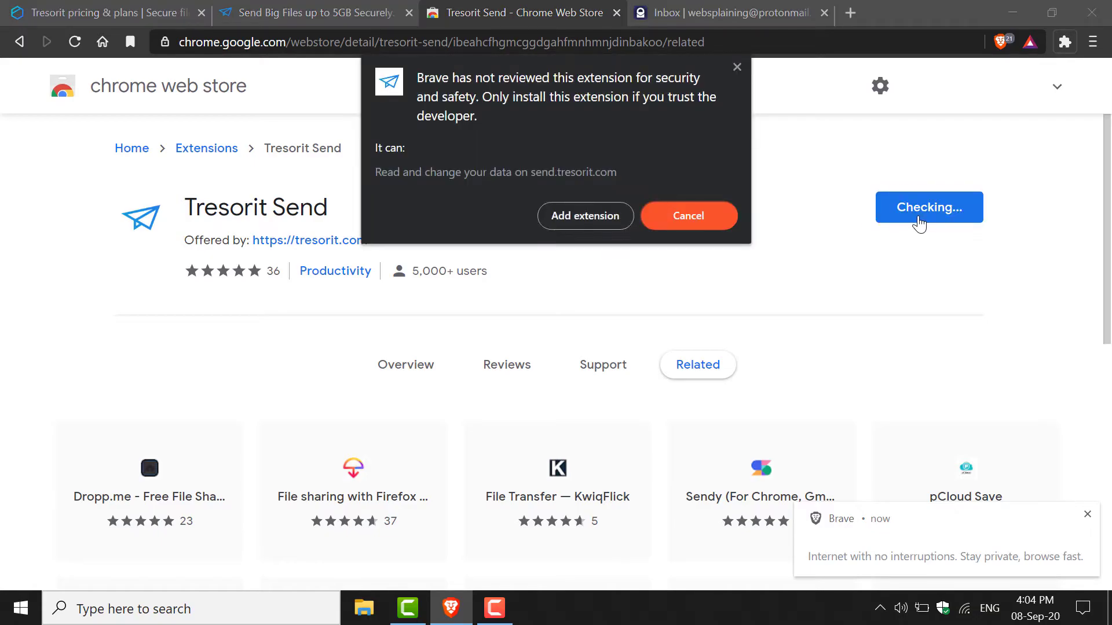
{"action": "left_click", "coordinate": [577, 220]}
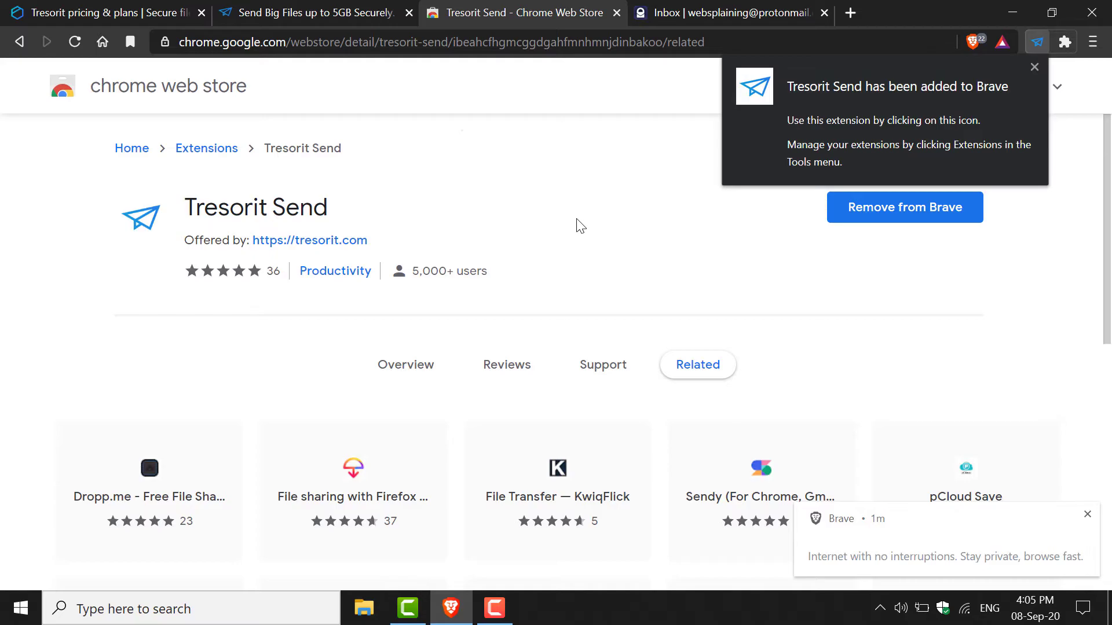
- Using the Tresorit Send toolbar extension, add City Skyline.mkv from the Desktop to a new link
{"action": "left_click", "coordinate": [1037, 36]}
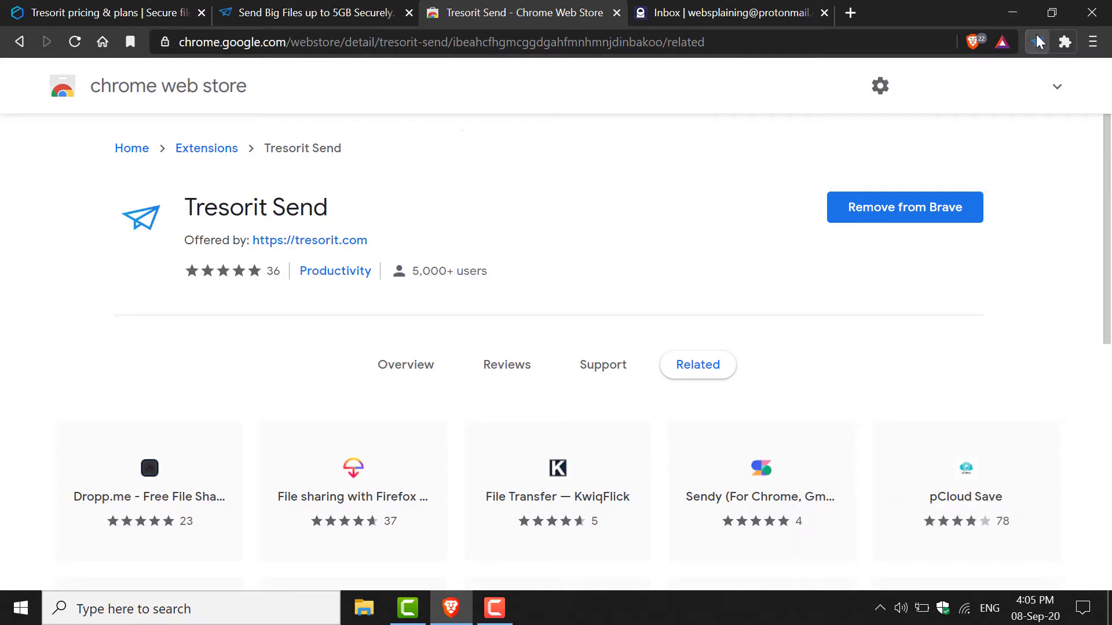
{"action": "left_click", "coordinate": [1037, 37]}
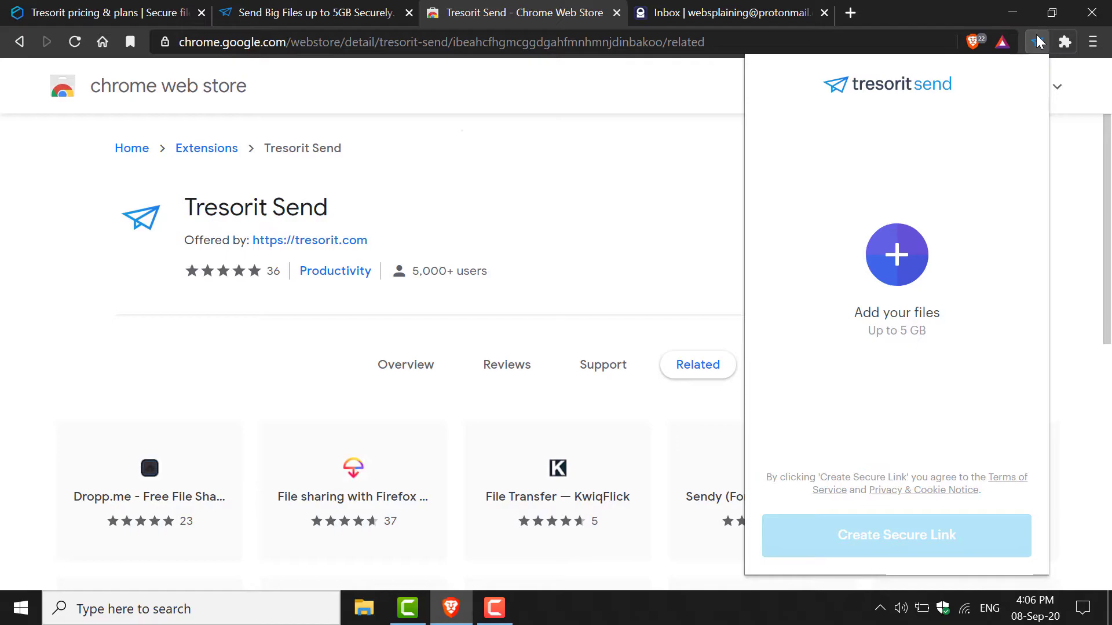
{"action": "left_click", "coordinate": [906, 261]}
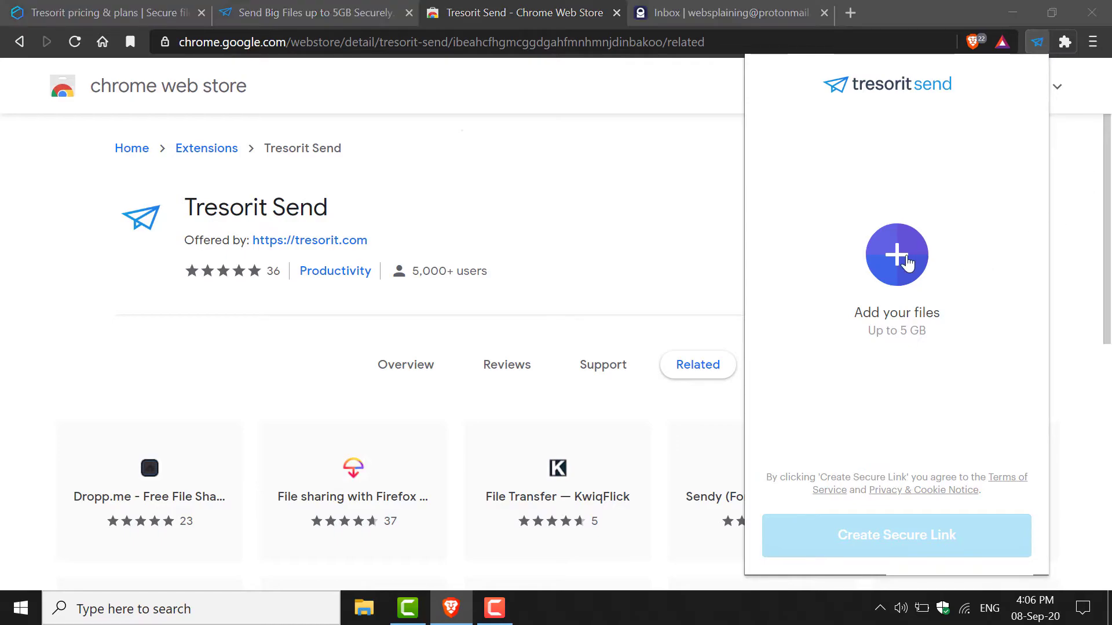
{"action": "scroll", "coordinate": [984, 249], "scroll_direction": "down", "scroll_amount": 5}
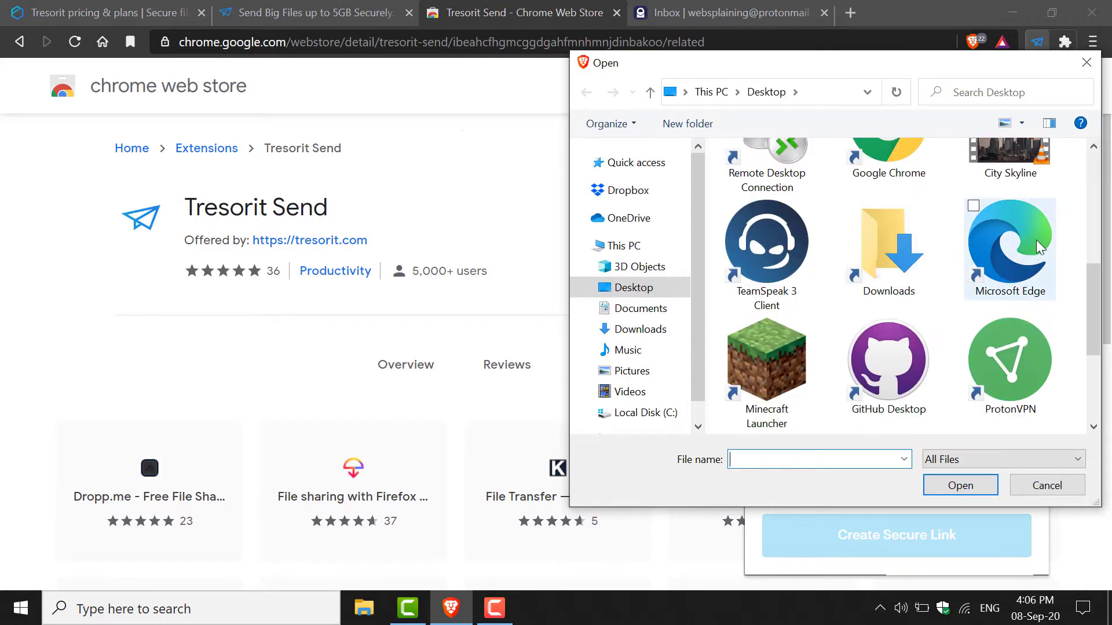
{"action": "left_click", "coordinate": [1010, 159]}
{"action": "left_click", "coordinate": [962, 486]}
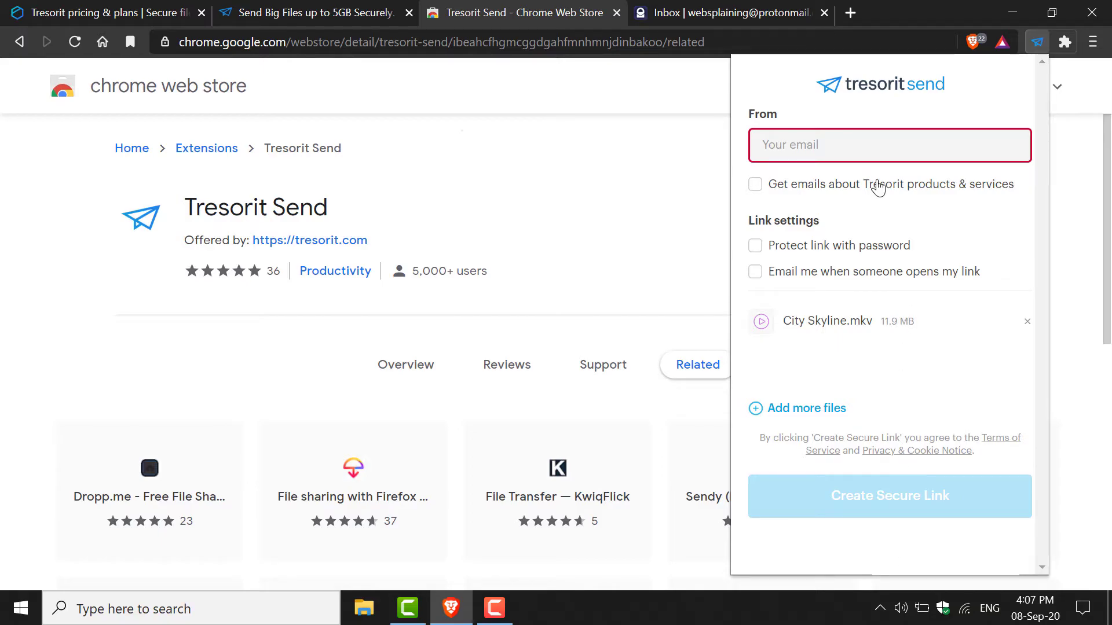
{"action": "mouse_move", "coordinate": [877, 149]}
- Open the 'Your link has been created' e-mail and view its summary: expires September 15, 2020, 11.9 MB
{"action": "left_click", "coordinate": [746, 10]}
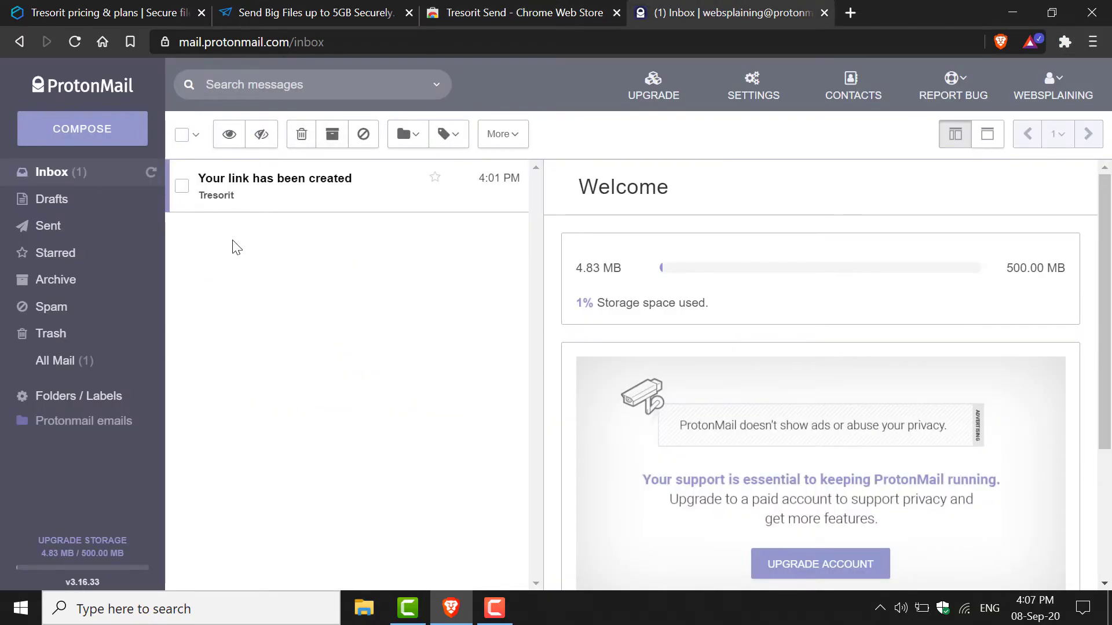
{"action": "left_click", "coordinate": [265, 186]}
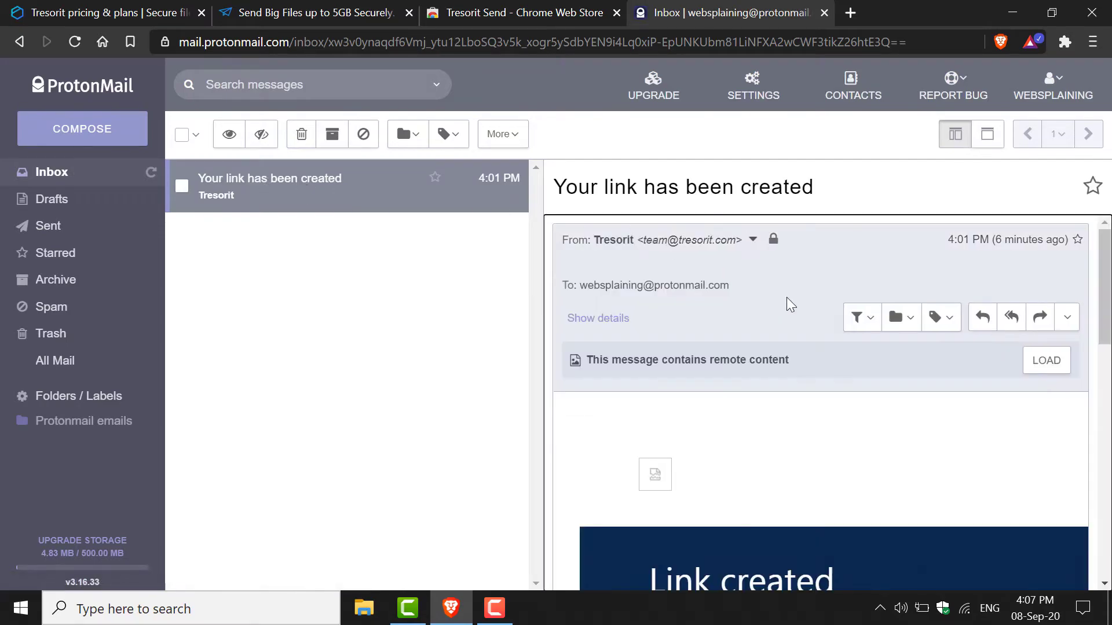
{"action": "scroll", "coordinate": [790, 308], "scroll_direction": "down", "scroll_amount": 5}
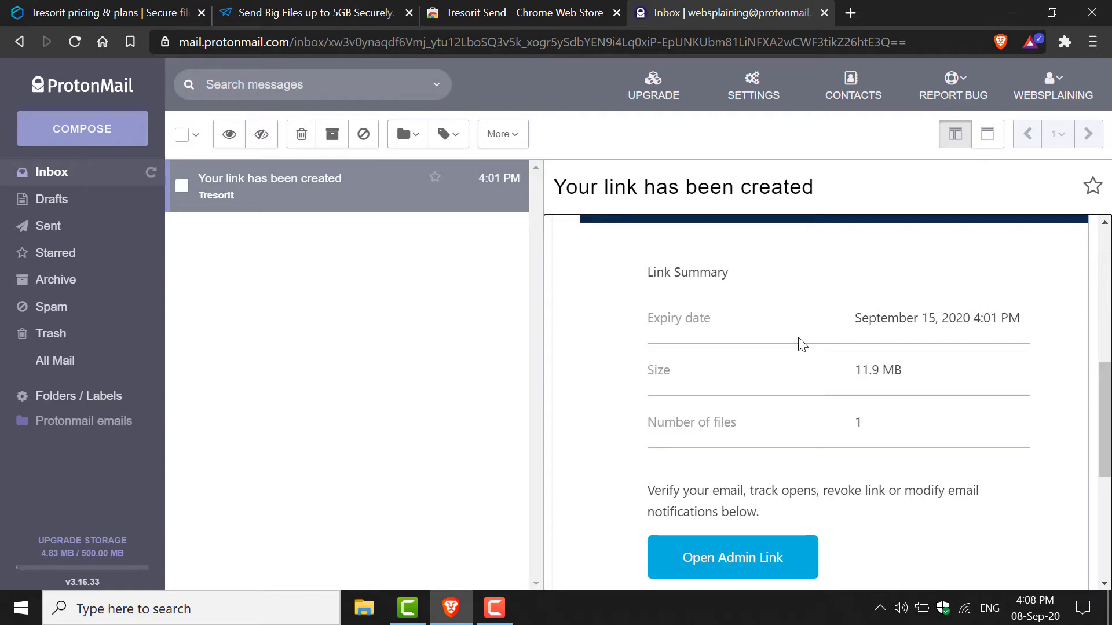
- Open the admin page from the e-mail, showing 0 / 10 opens and the September 15, 2020 expiry
{"action": "left_click", "coordinate": [763, 575]}
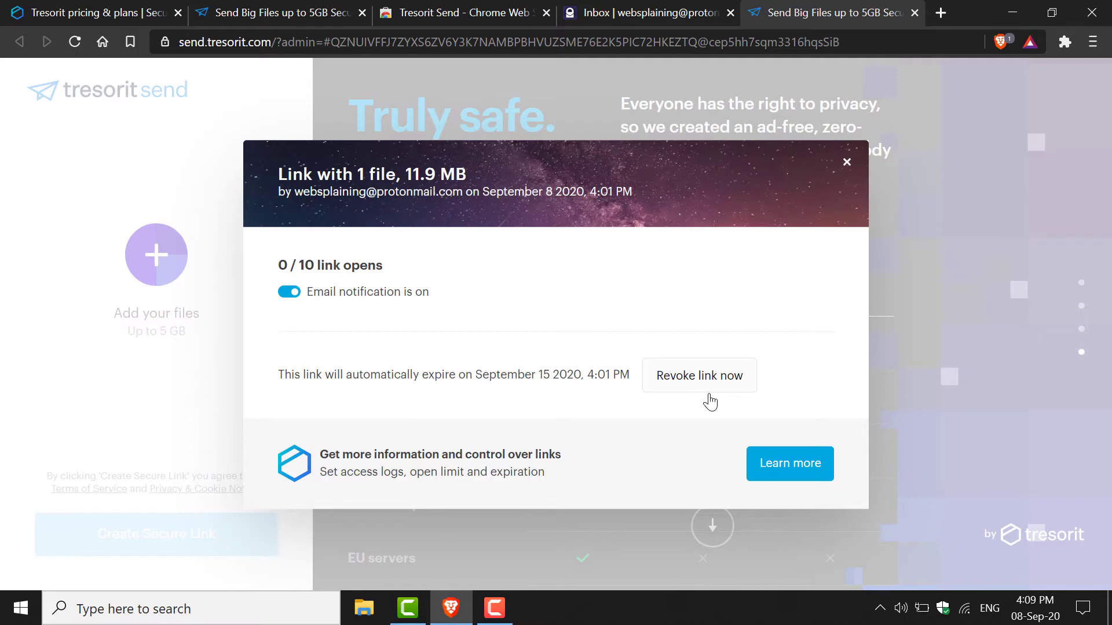
- Copy the share link and load it in the address bar to reach the password-protected download page
{"action": "left_click", "coordinate": [336, 12]}
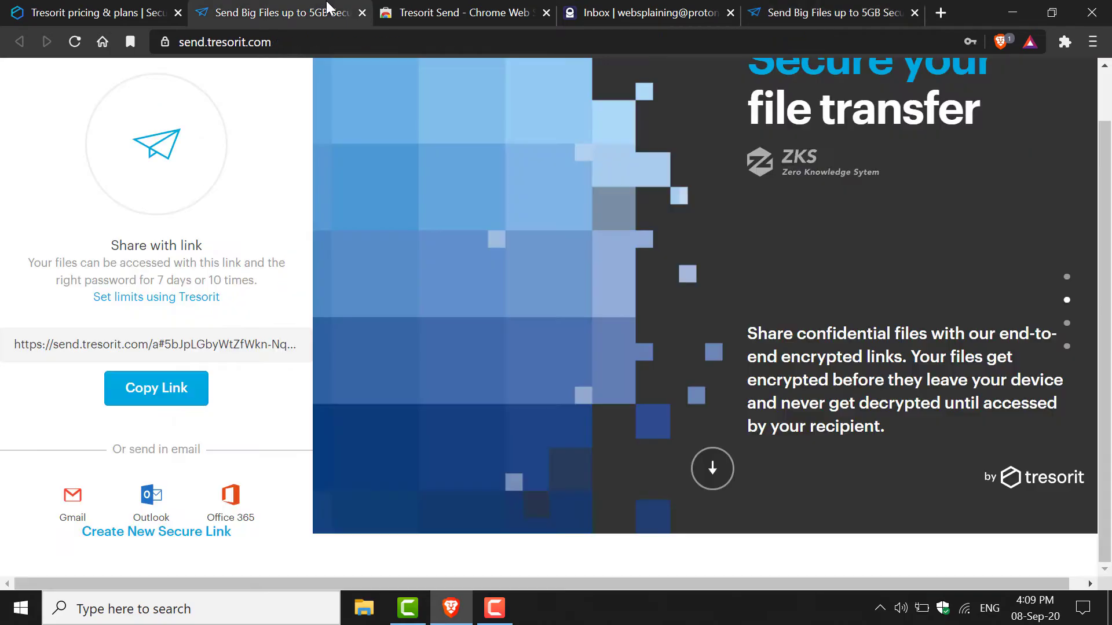
{"action": "left_click", "coordinate": [184, 389]}
{"action": "left_click", "coordinate": [336, 41]}
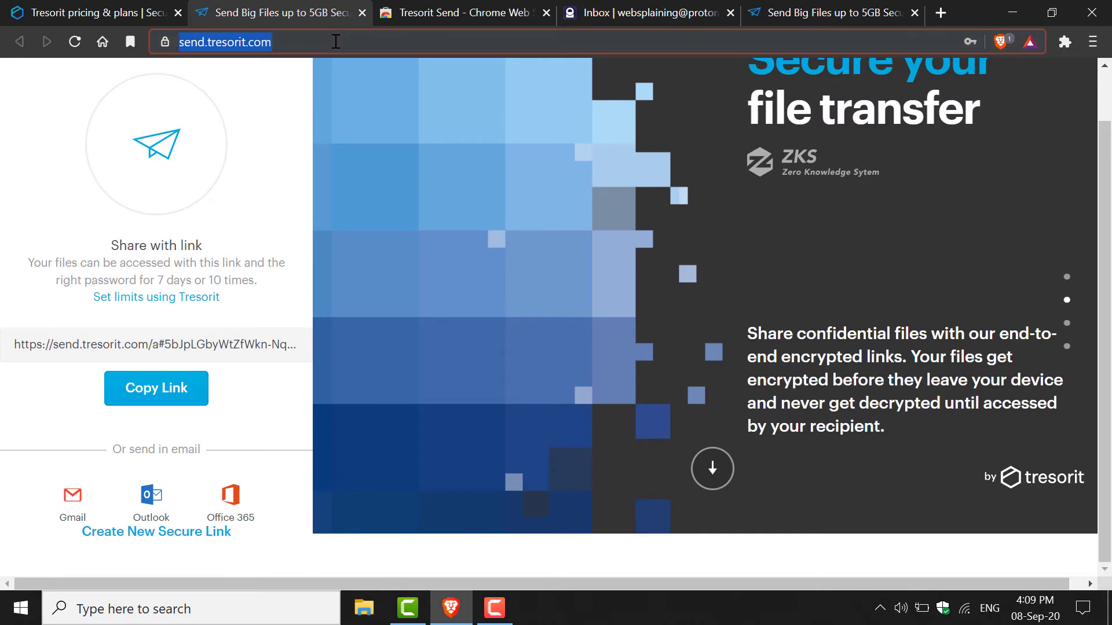
{"action": "key", "text": "Return"}
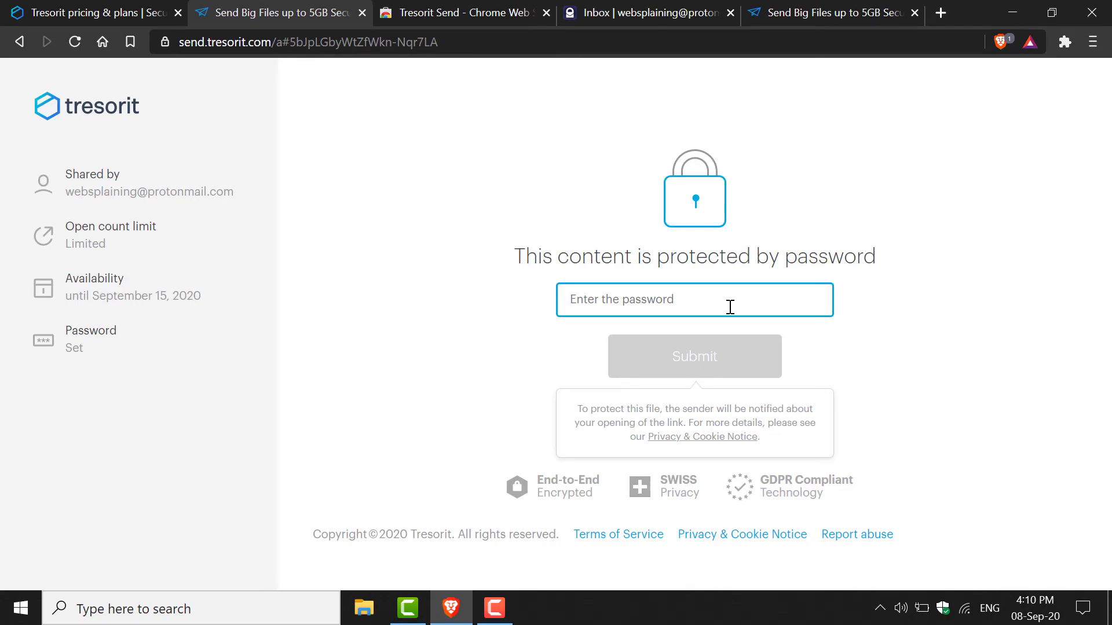
- Enter the link password and submit it to reveal City Skyline.mkv (12 MB) for download
{"action": "type", "text": "•••••••••"}
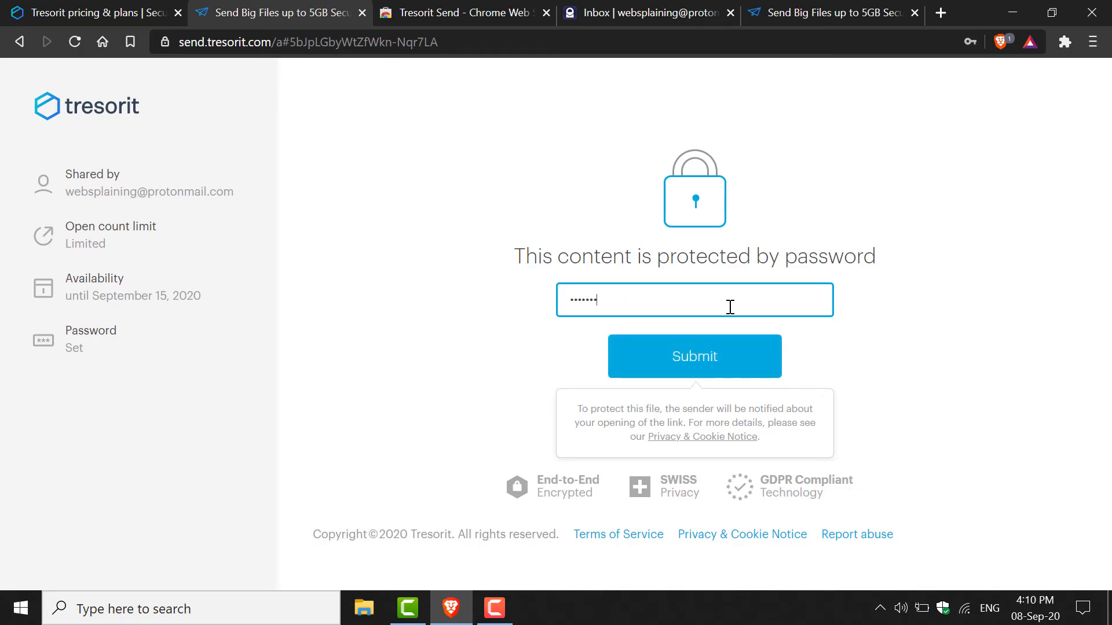
{"action": "left_click", "coordinate": [746, 354]}
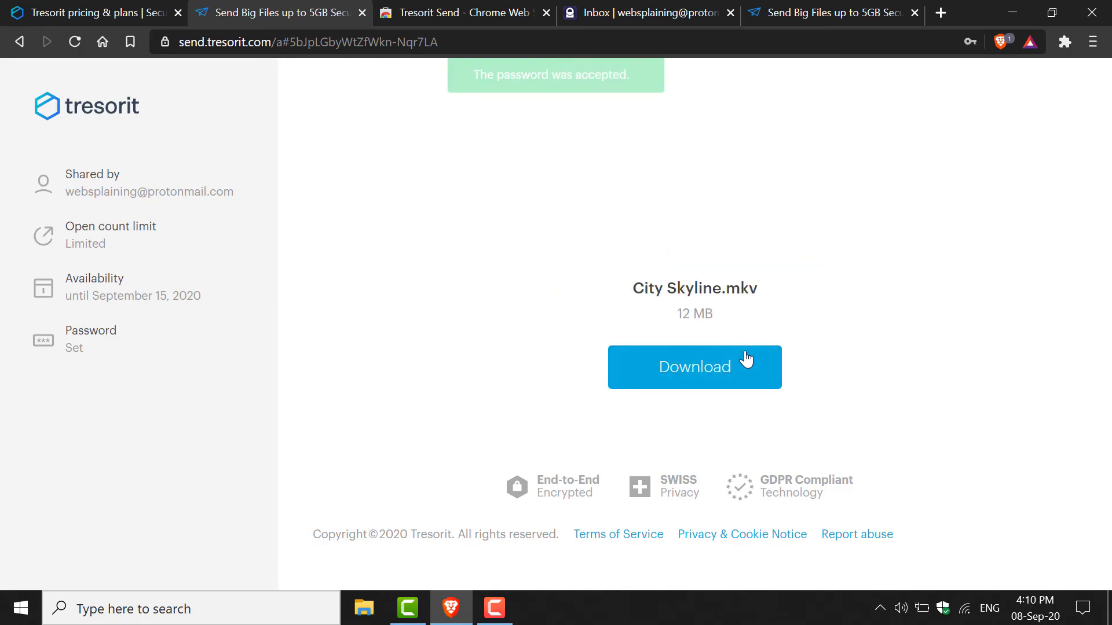